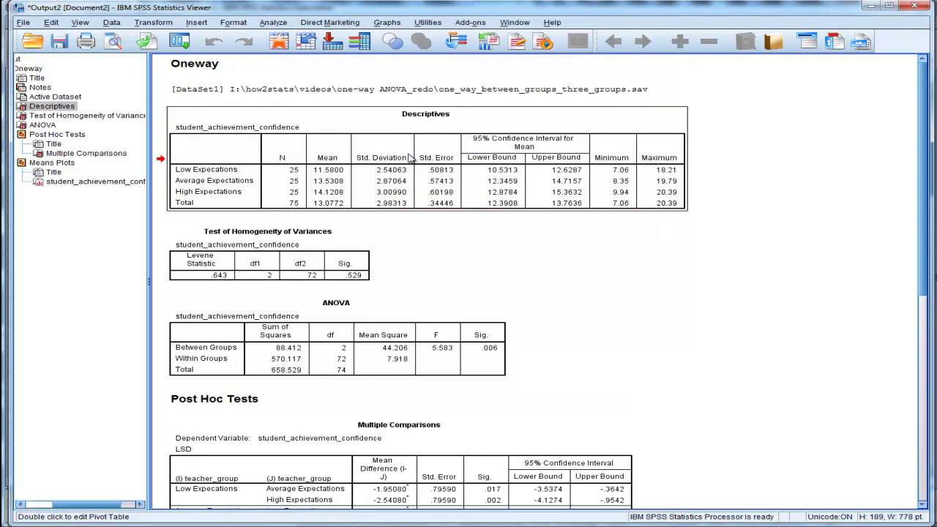
- Review the Descriptives, Test of Homogeneity of Variances and ANOVA tables in the output
{"action": "double_click", "coordinate": [412, 169]}
{"action": "scroll", "coordinate": [413, 246], "scroll_direction": "down", "scroll_amount": 1}
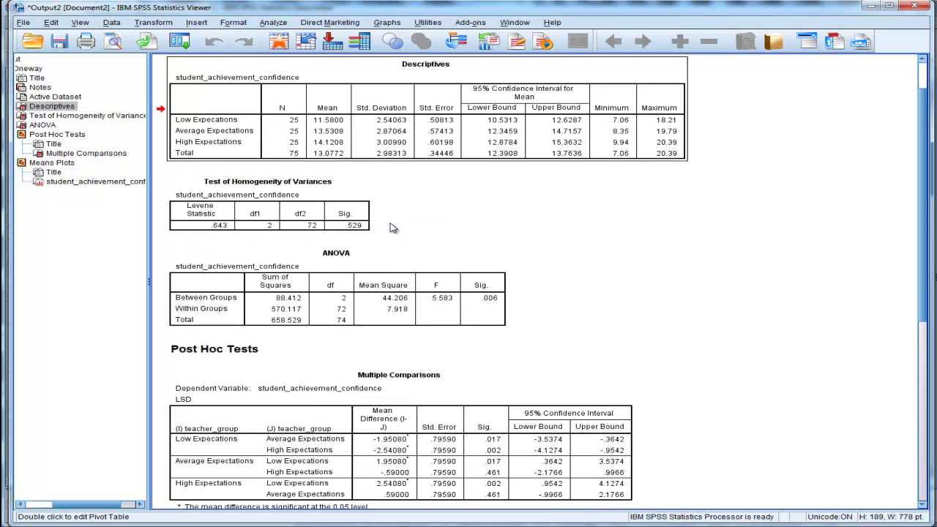
{"action": "left_click", "coordinate": [350, 226]}
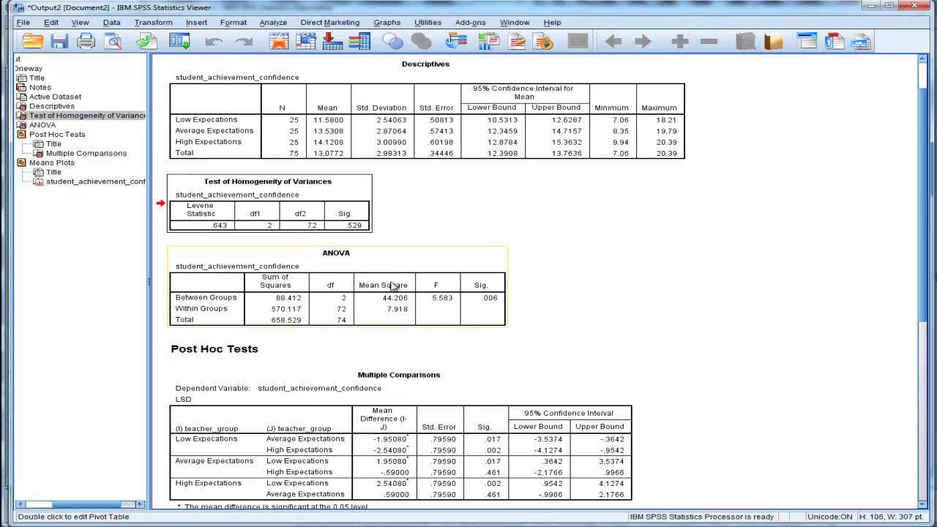
{"action": "left_click", "coordinate": [398, 297]}
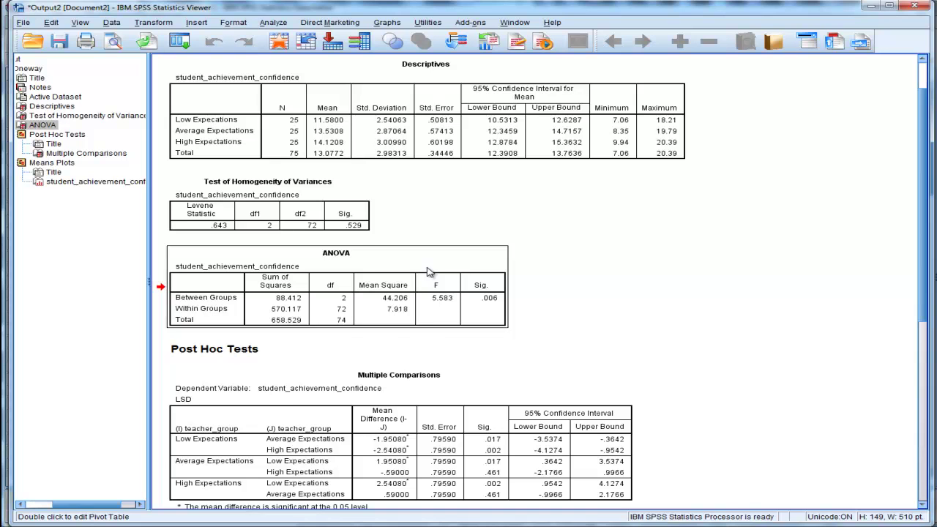
- Move down to the LSD Multiple Comparisons table and select it
{"action": "scroll", "coordinate": [429, 272], "scroll_direction": "down", "scroll_amount": 3}
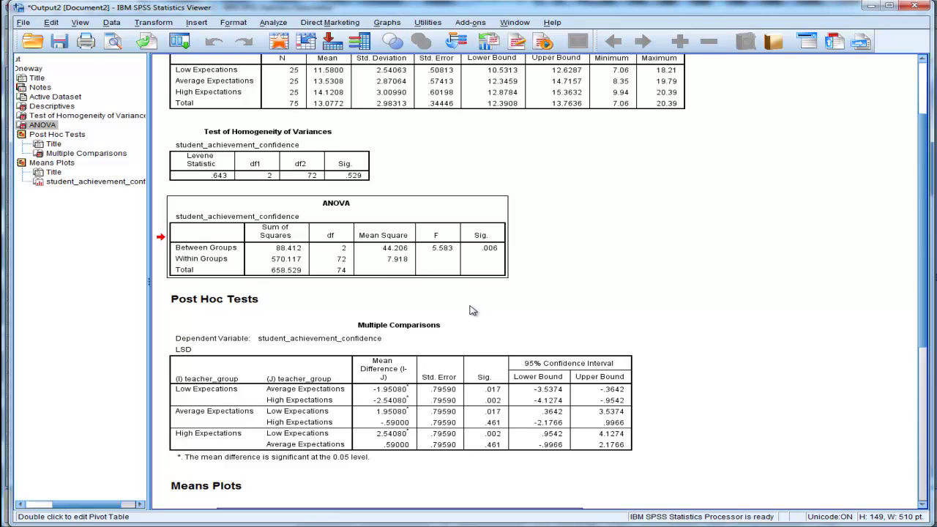
{"action": "scroll", "coordinate": [472, 310], "scroll_direction": "down", "scroll_amount": 1}
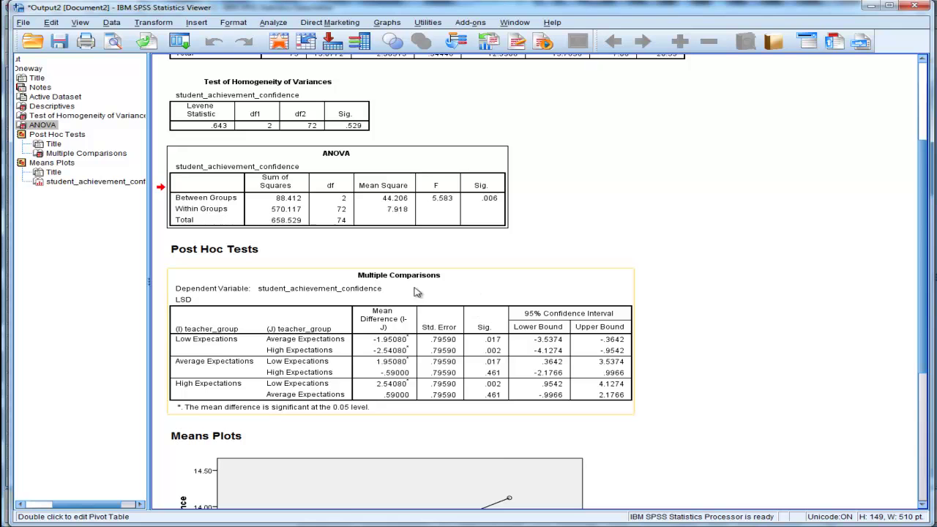
{"action": "left_click", "coordinate": [369, 292]}
{"action": "scroll", "coordinate": [368, 292], "scroll_direction": "down", "scroll_amount": 2}
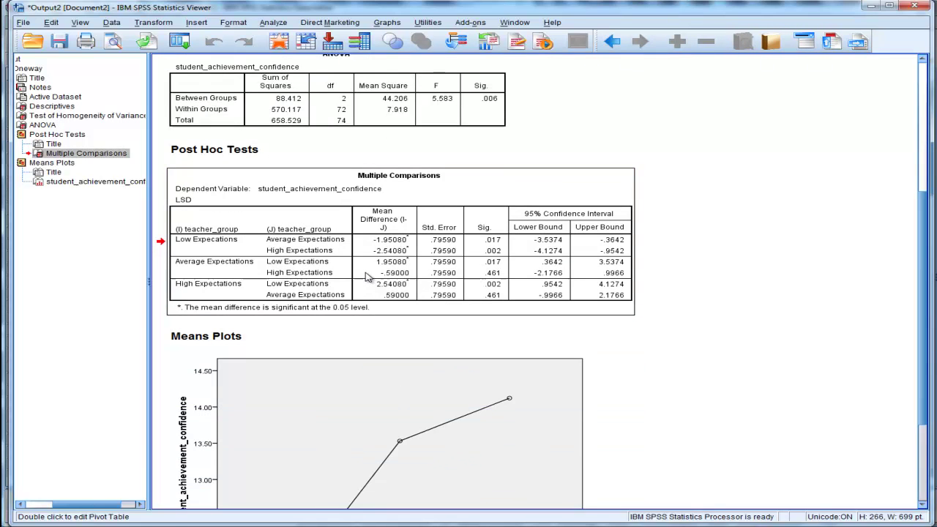
{"action": "scroll", "coordinate": [367, 276], "scroll_direction": "down", "scroll_amount": 3}
- Examine the means plot chart, then deselect it
{"action": "left_click", "coordinate": [381, 297]}
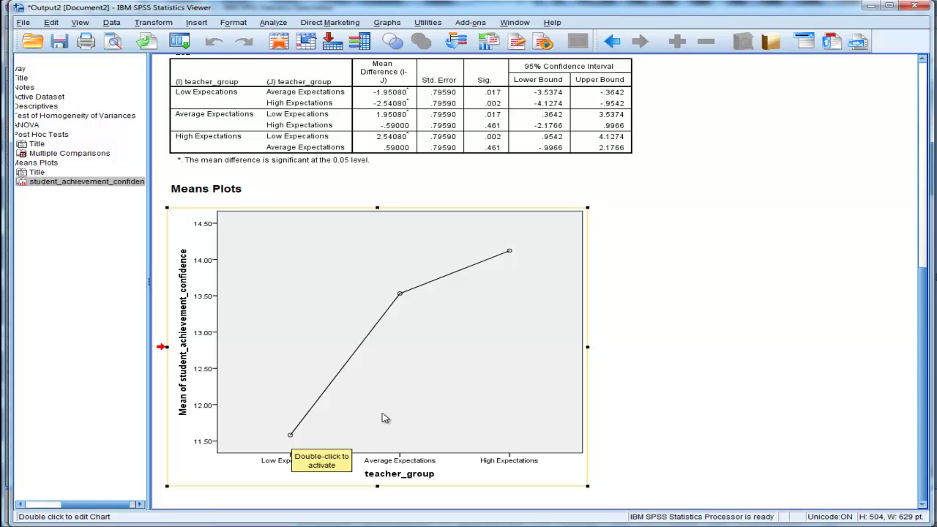
{"action": "left_click", "coordinate": [402, 296]}
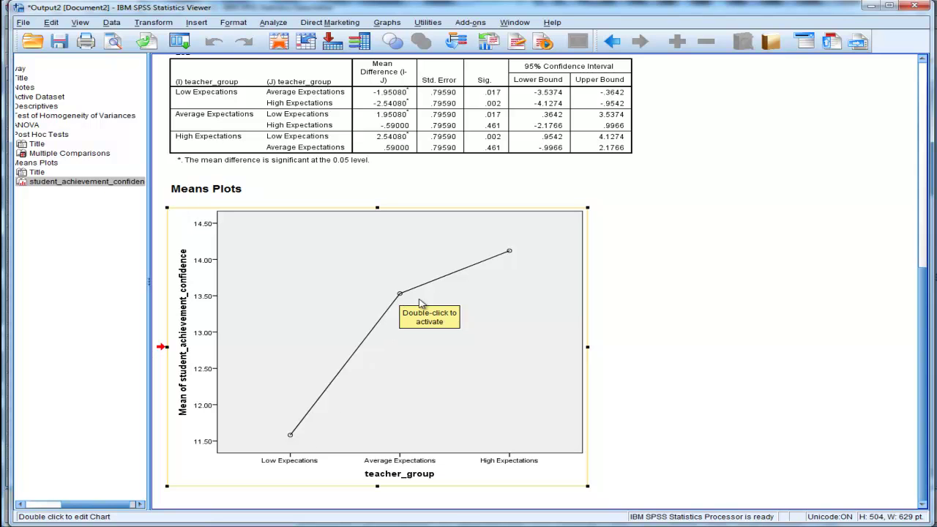
{"action": "left_click", "coordinate": [676, 310]}
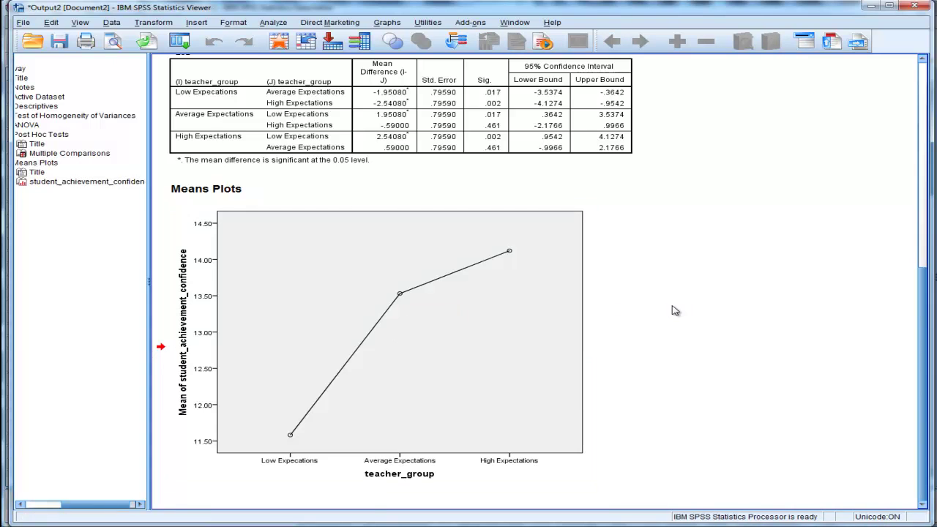
{"action": "scroll", "coordinate": [675, 311], "scroll_direction": "up", "scroll_amount": 3}
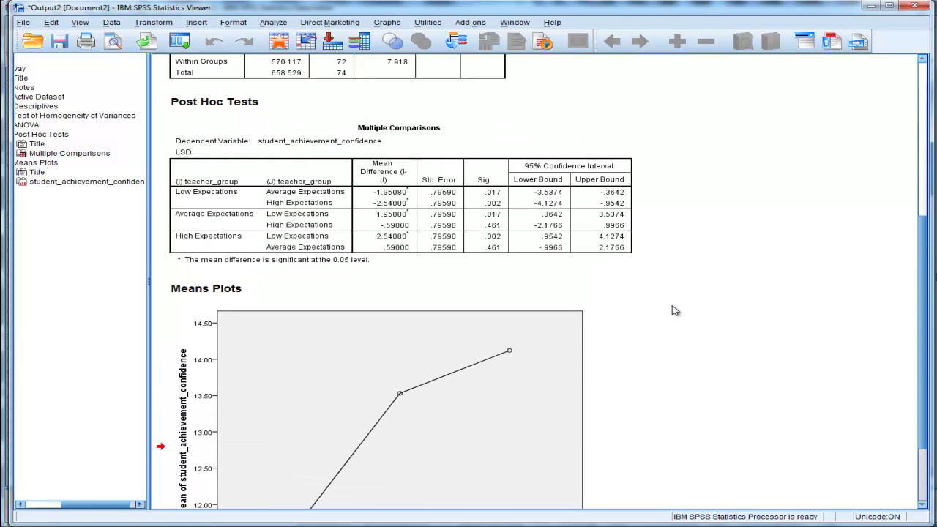
{"action": "scroll", "coordinate": [675, 310], "scroll_direction": "up", "scroll_amount": 1}
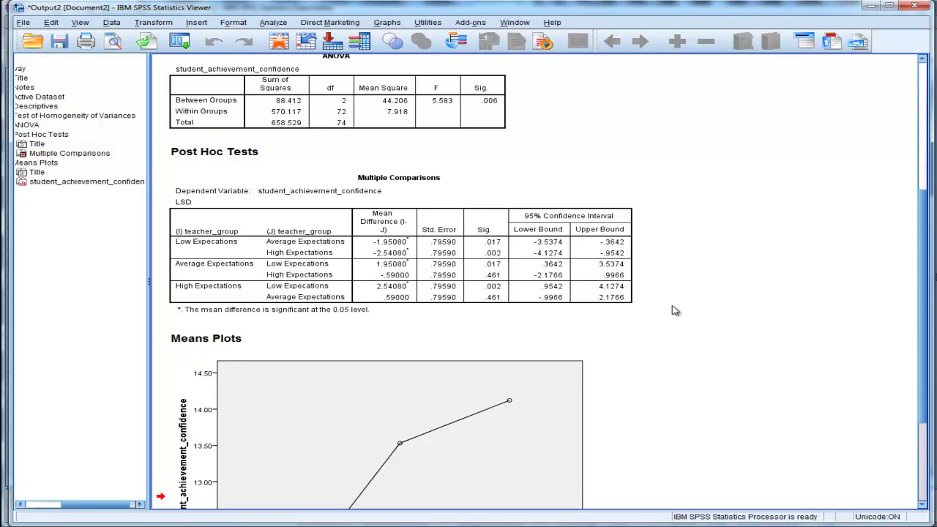
- Study the pairwise LSD group differences in the Multiple Comparisons table
{"action": "left_click", "coordinate": [291, 256]}
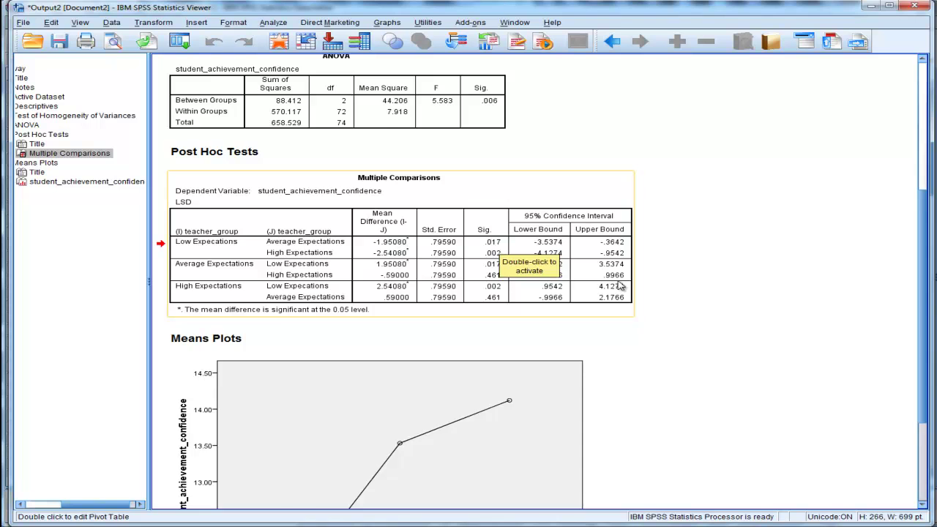
{"action": "scroll", "coordinate": [619, 285], "scroll_direction": "down", "scroll_amount": 3}
{"action": "scroll", "coordinate": [371, 470], "scroll_direction": "down", "scroll_amount": 2}
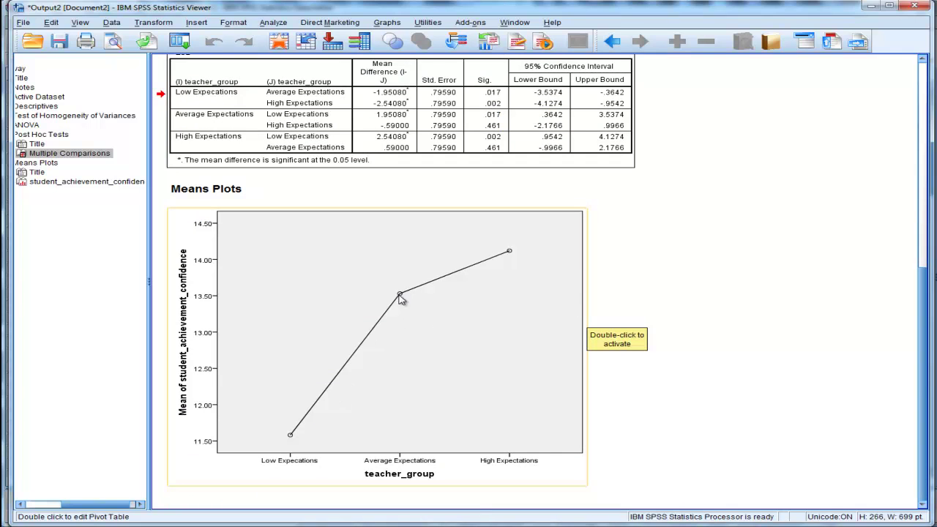
{"action": "scroll", "coordinate": [556, 297], "scroll_direction": "up", "scroll_amount": 3}
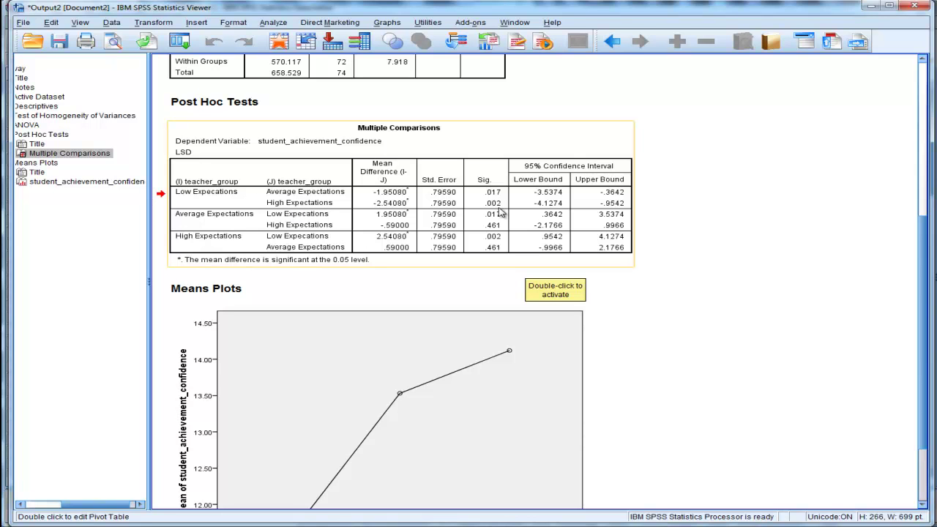
{"action": "scroll", "coordinate": [465, 376], "scroll_direction": "down", "scroll_amount": 2}
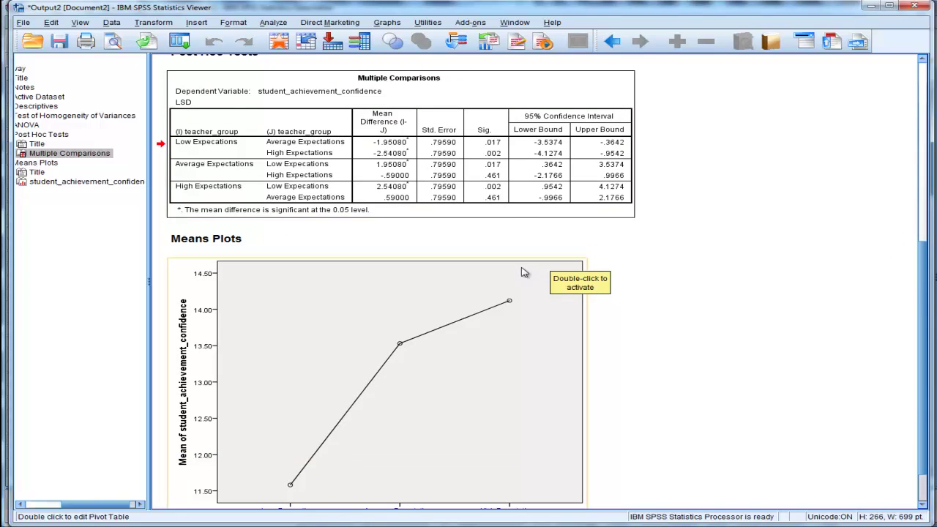
{"action": "scroll", "coordinate": [699, 200], "scroll_direction": "up", "scroll_amount": 2}
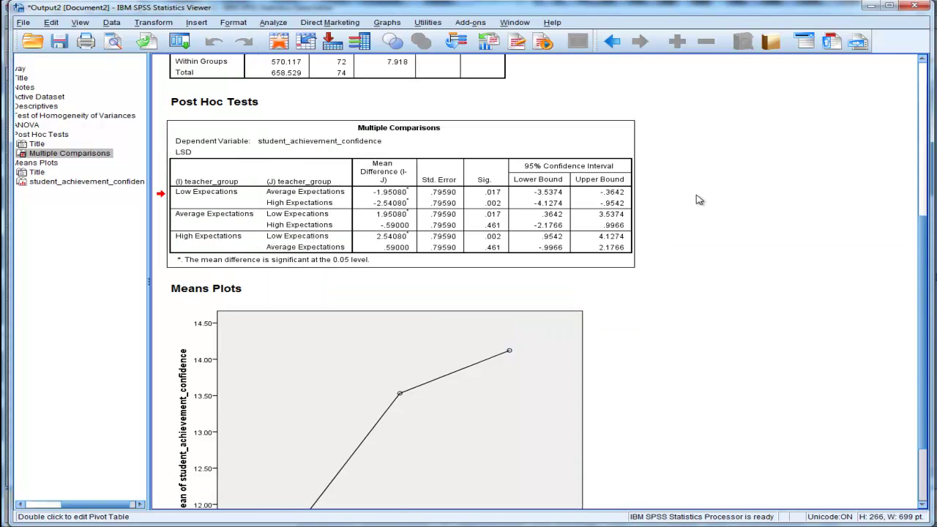
{"action": "scroll", "coordinate": [699, 200], "scroll_direction": "down", "scroll_amount": 4}
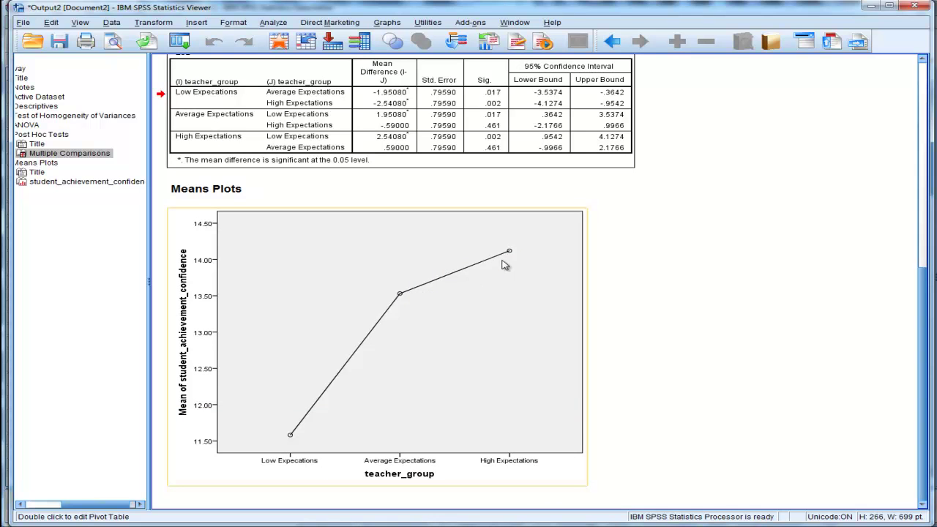
{"action": "scroll", "coordinate": [595, 259], "scroll_direction": "up", "scroll_amount": 4}
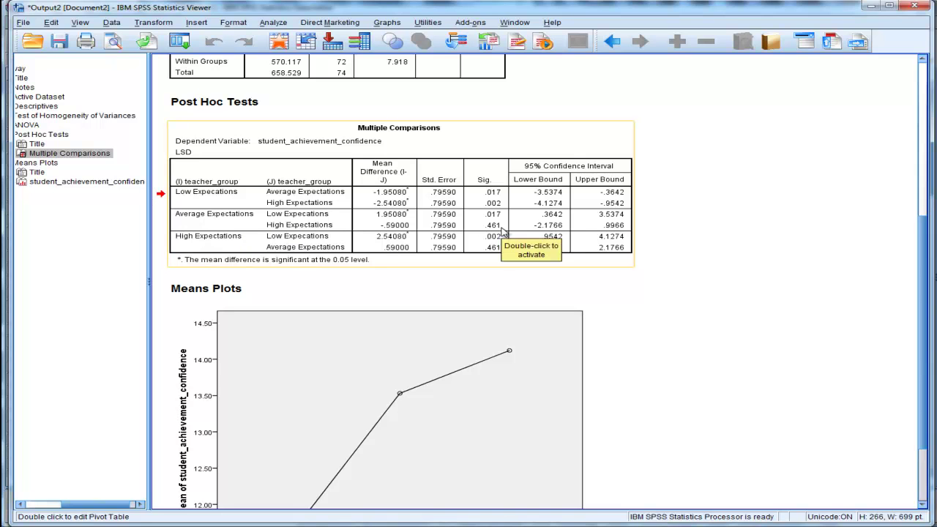
{"action": "left_click", "coordinate": [737, 334]}
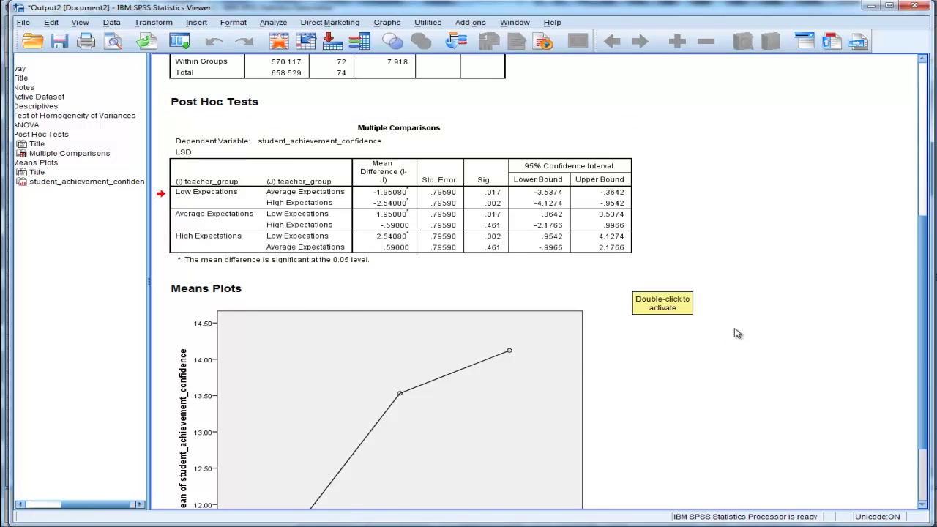
- Reselect the Multiple Comparisons table and review its remaining rows
{"action": "scroll", "coordinate": [736, 334], "scroll_direction": "up", "scroll_amount": 1}
{"action": "left_click", "coordinate": [458, 290]}
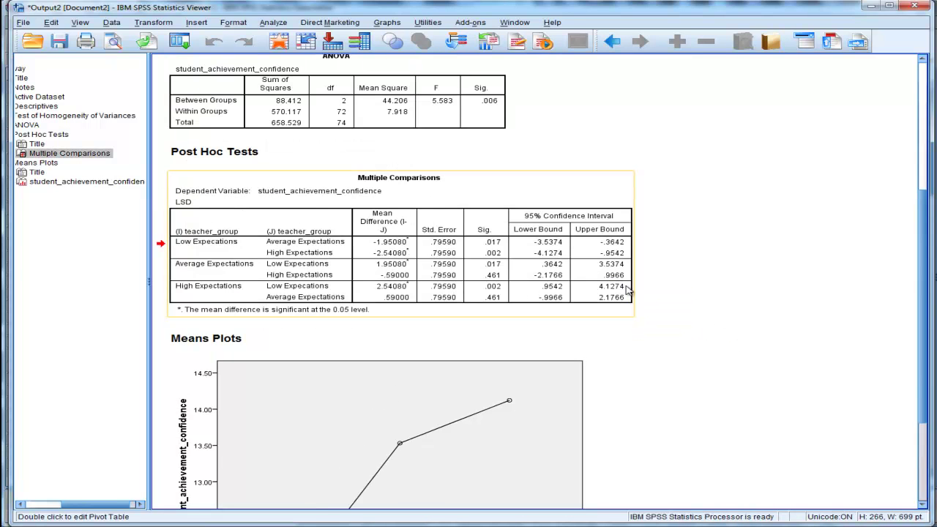
{"action": "scroll", "coordinate": [714, 292], "scroll_direction": "down", "scroll_amount": 2}
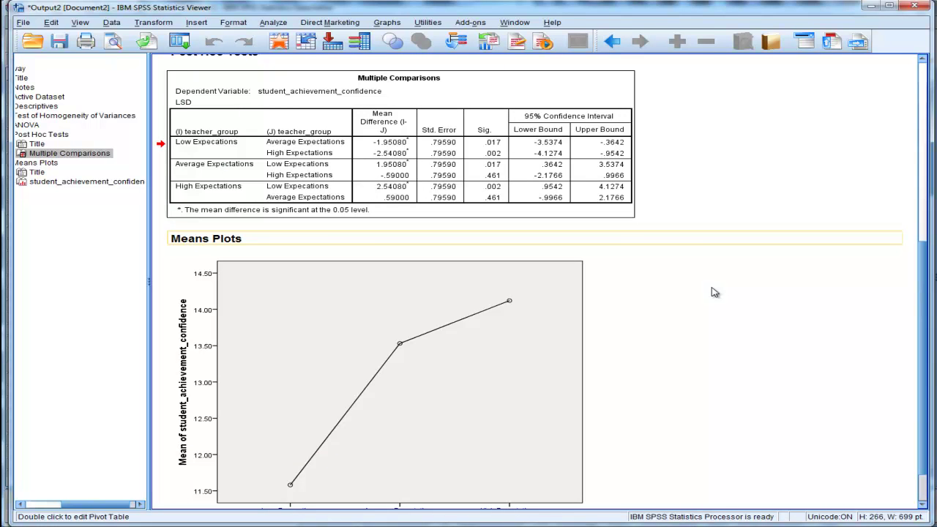
{"action": "scroll", "coordinate": [715, 293], "scroll_direction": "down", "scroll_amount": 1}
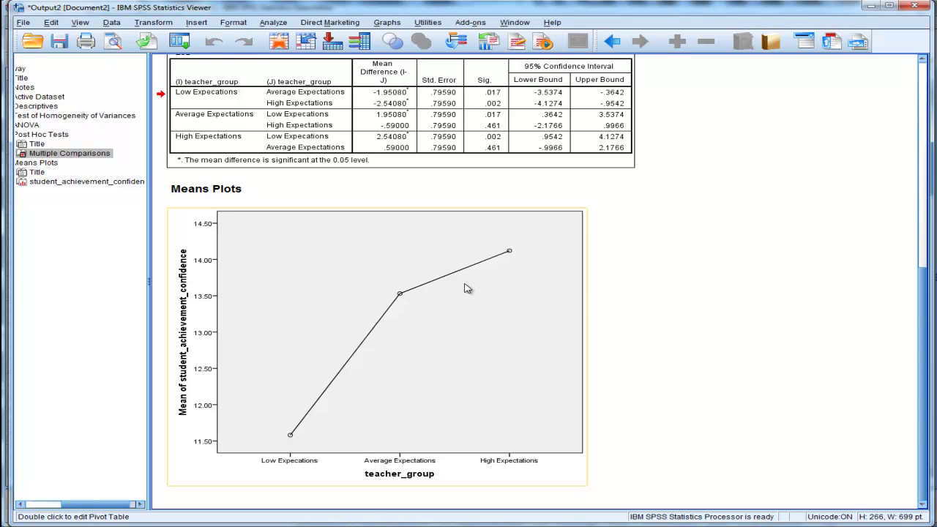
{"action": "left_click", "coordinate": [662, 324]}
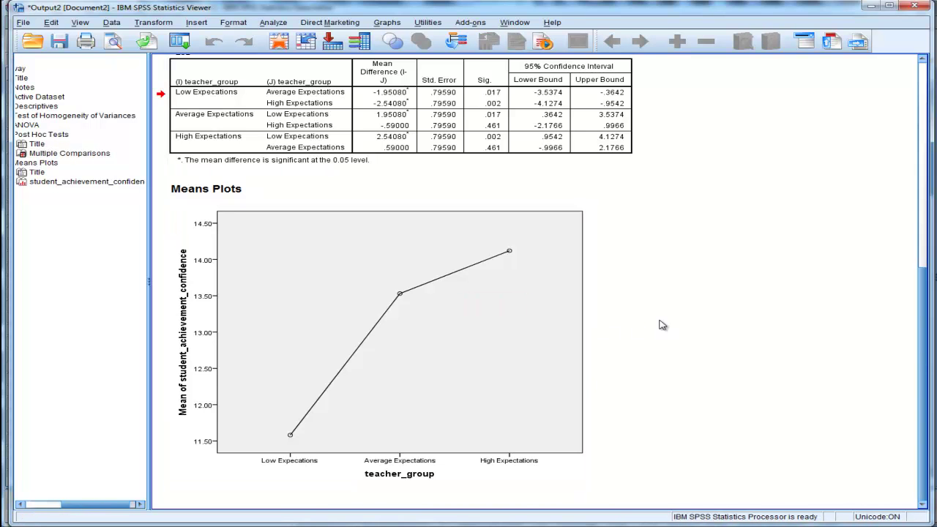
{"action": "scroll", "coordinate": [662, 325], "scroll_direction": "up", "scroll_amount": 5}
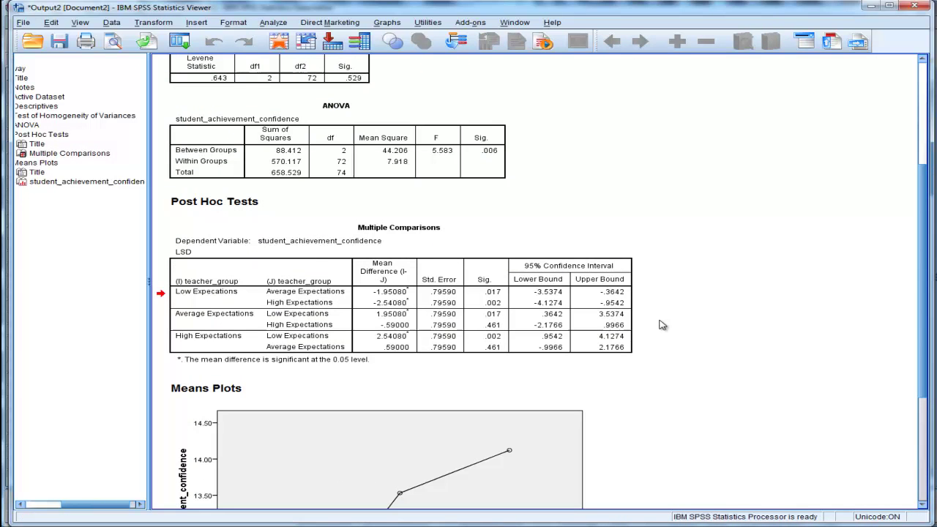
{"action": "scroll", "coordinate": [662, 325], "scroll_direction": "up", "scroll_amount": 1}
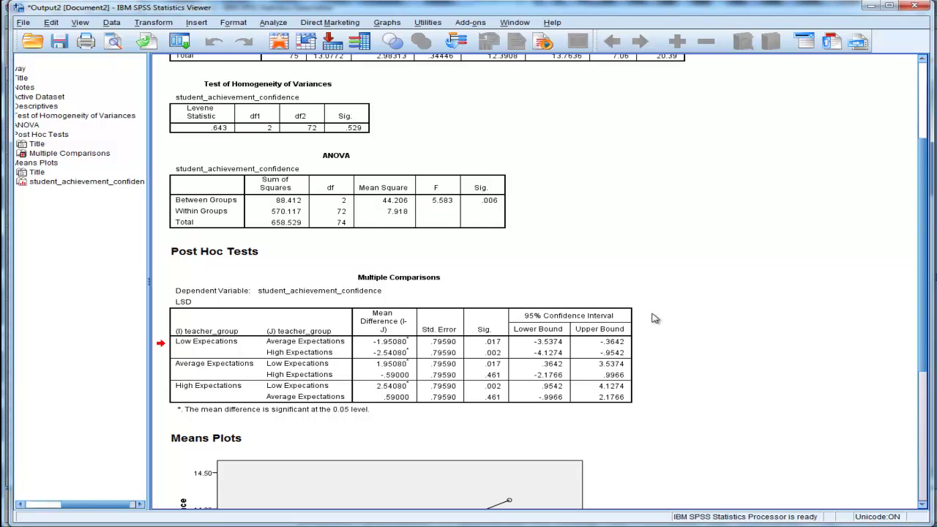
{"action": "scroll", "coordinate": [655, 318], "scroll_direction": "up", "scroll_amount": 3}
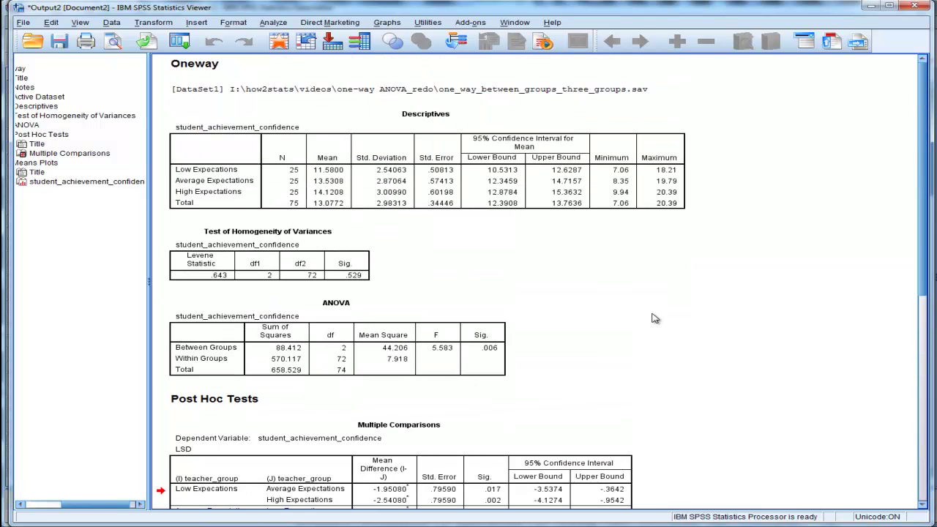
- Recheck the ANOVA and Multiple Comparisons tables, then bring up one_way_between_groups_four_groups.sav
{"action": "left_click", "coordinate": [357, 323]}
{"action": "scroll", "coordinate": [388, 322], "scroll_direction": "down", "scroll_amount": 3}
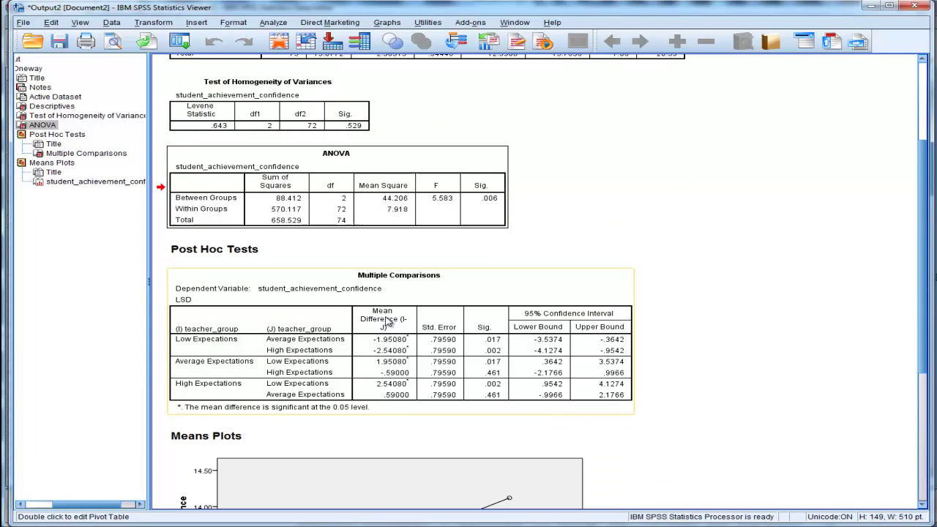
{"action": "left_click", "coordinate": [396, 323]}
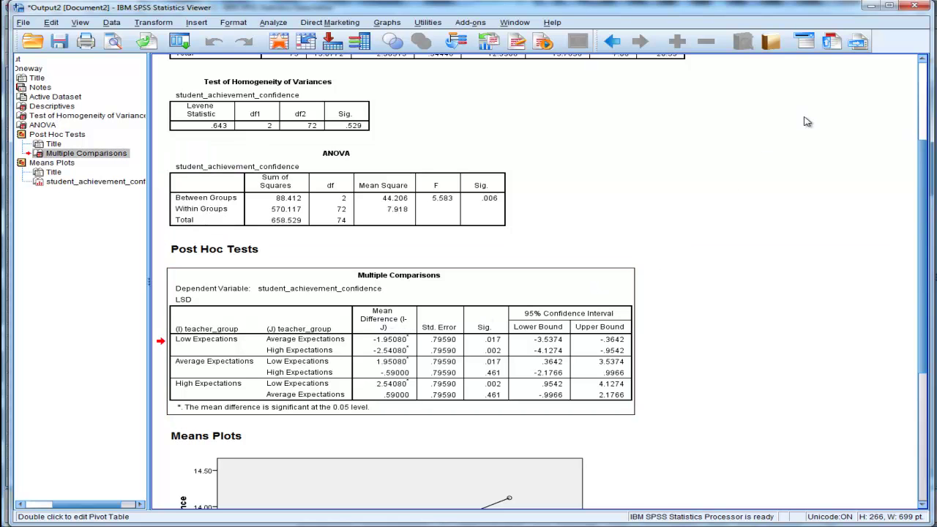
{"action": "left_click", "coordinate": [868, 9]}
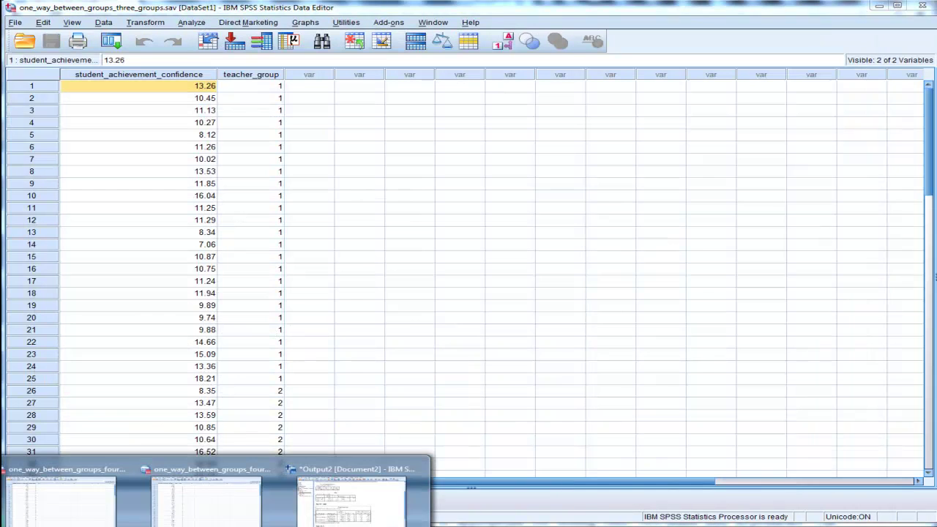
{"action": "left_click", "coordinate": [85, 521]}
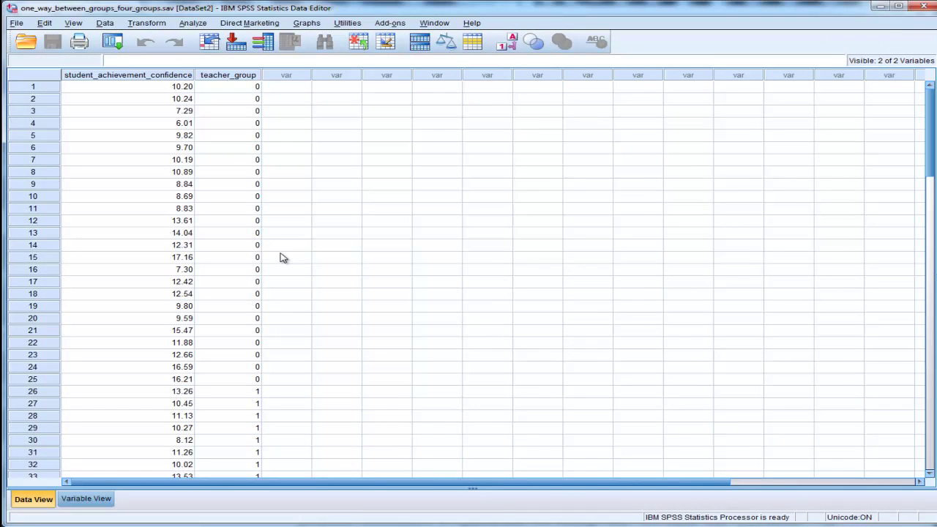